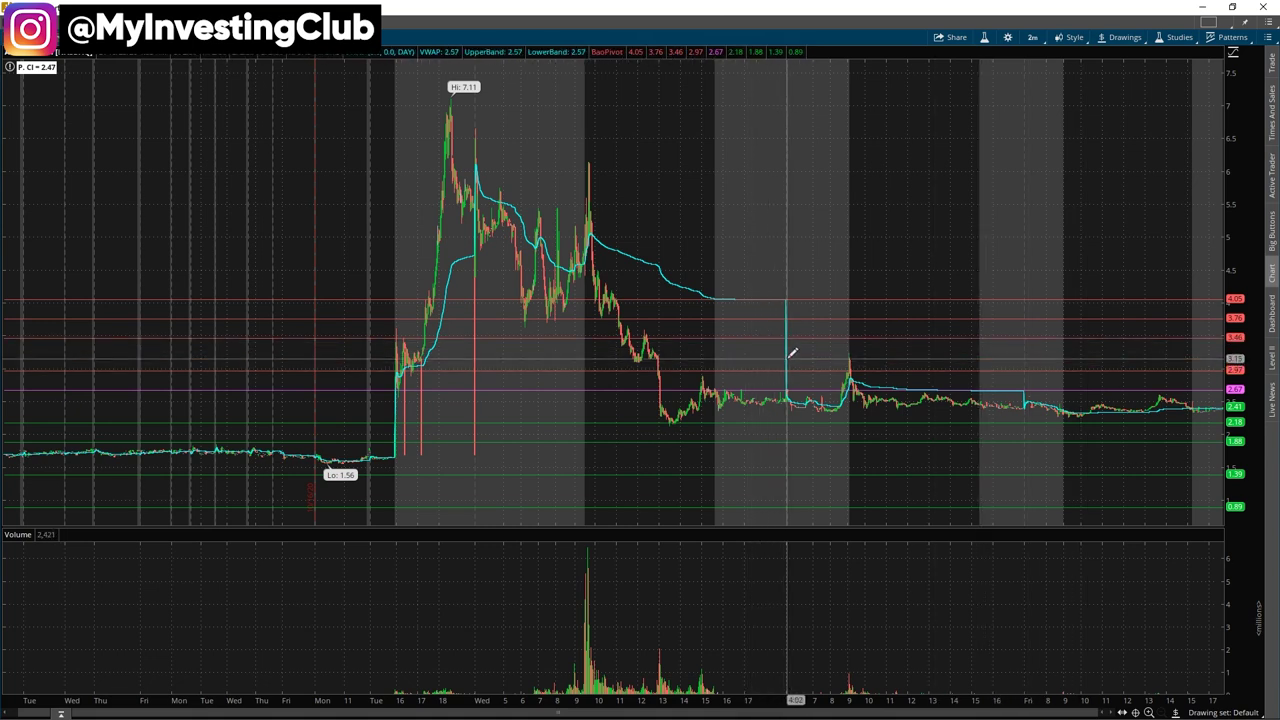
pyautogui.hotkey('alt', 'Tab')
pyautogui.moveTo(600, 220); pyautogui.dragTo(750, 428)
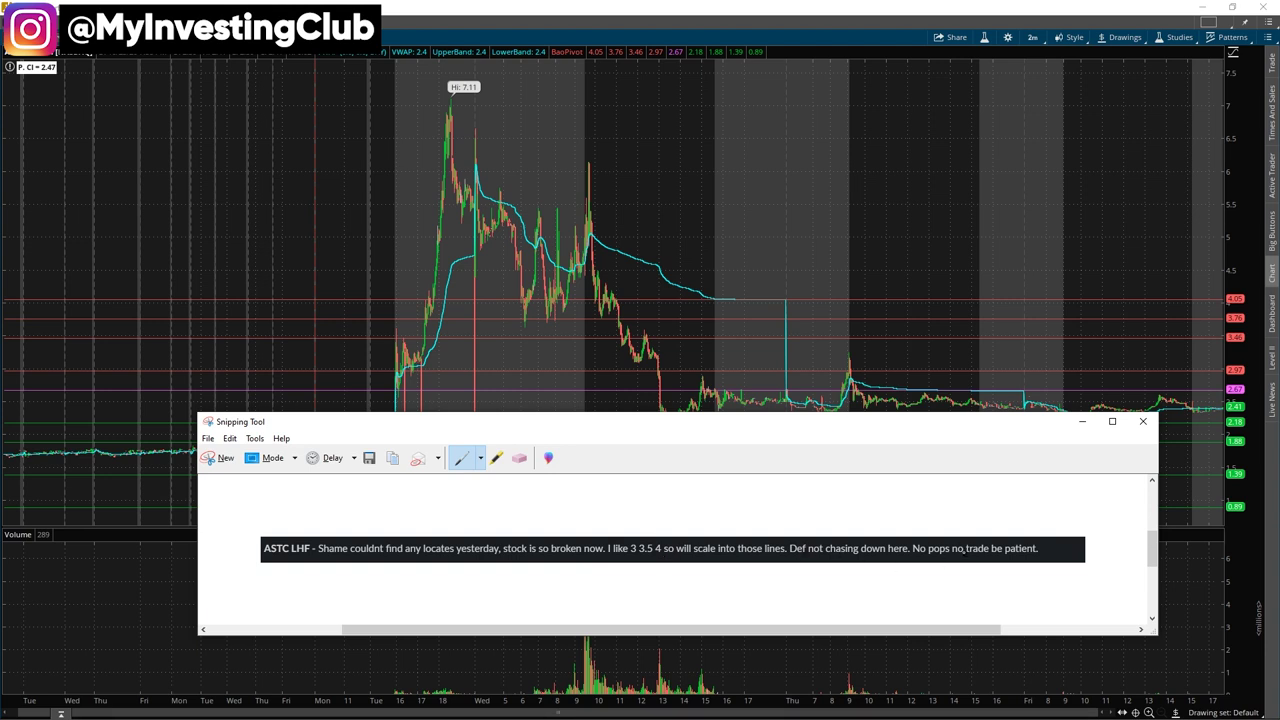
pyautogui.click(1118, 422)
pyautogui.click(1232, 7)
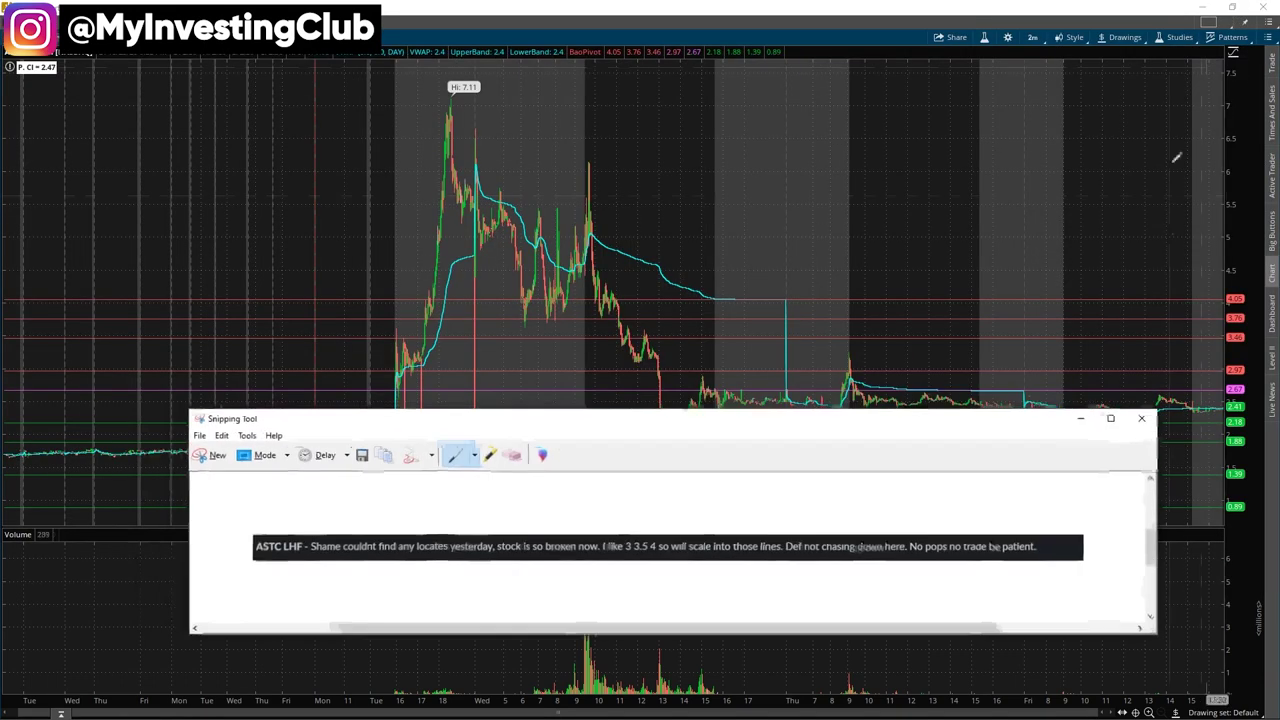
pyautogui.click(1143, 421)
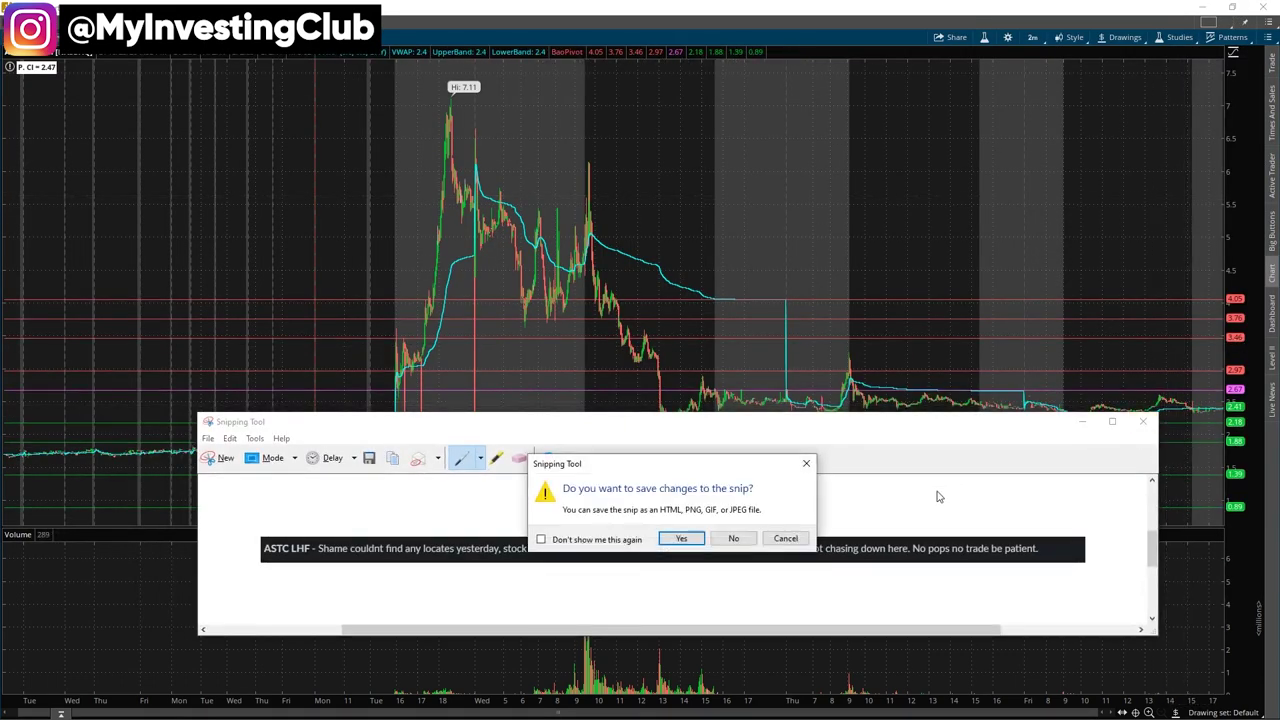
pyautogui.click(735, 538)
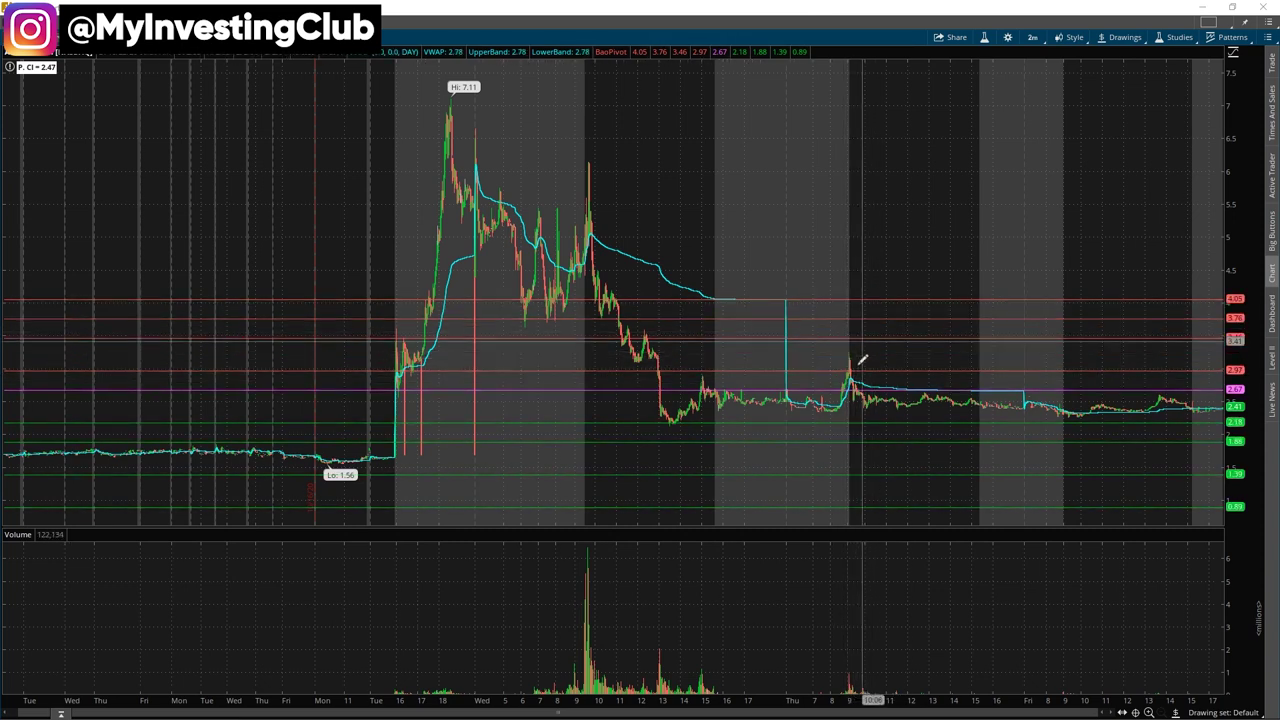
# Add a horizontal price line at $3.25 and stretch the price axis to spread the levels apart
pyautogui.click(857, 351)
pyautogui.moveTo(1236, 340); pyautogui.dragTo(1236, 298)
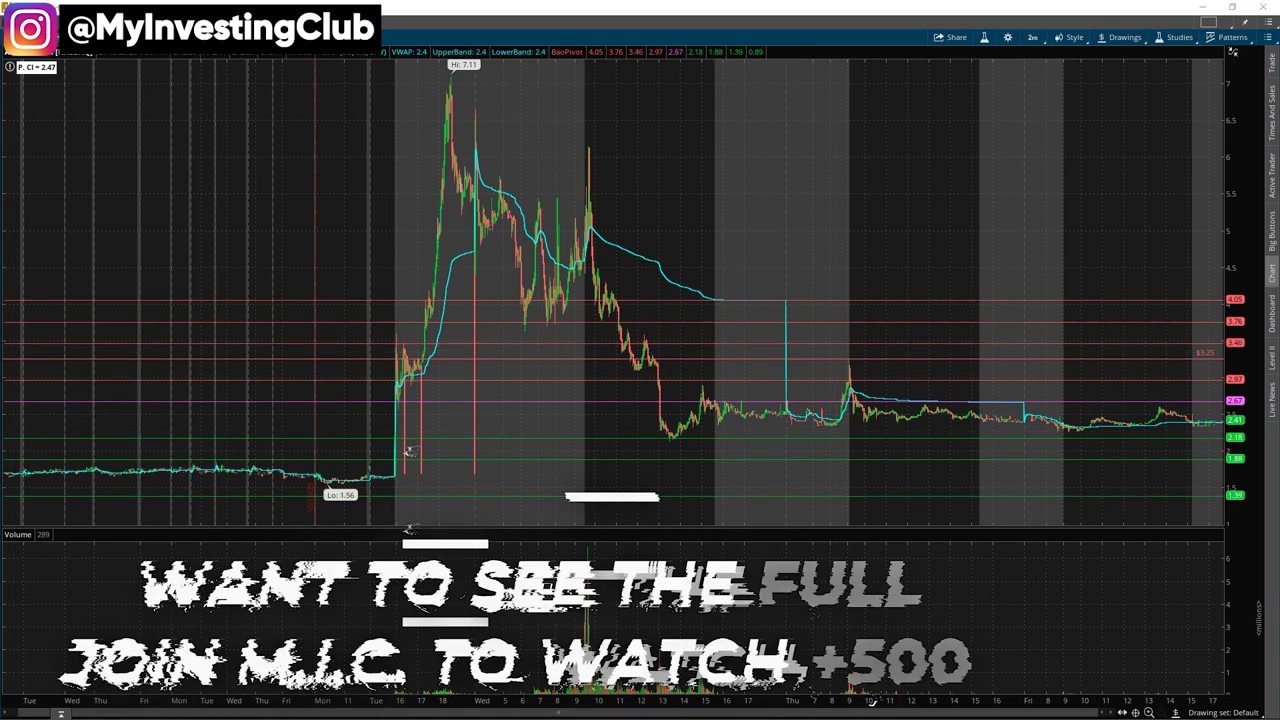
# In Calculator, discard the 50 entry and compute 0.5 × 1000 = 500
pyautogui.write('50')
pyautogui.press('*')
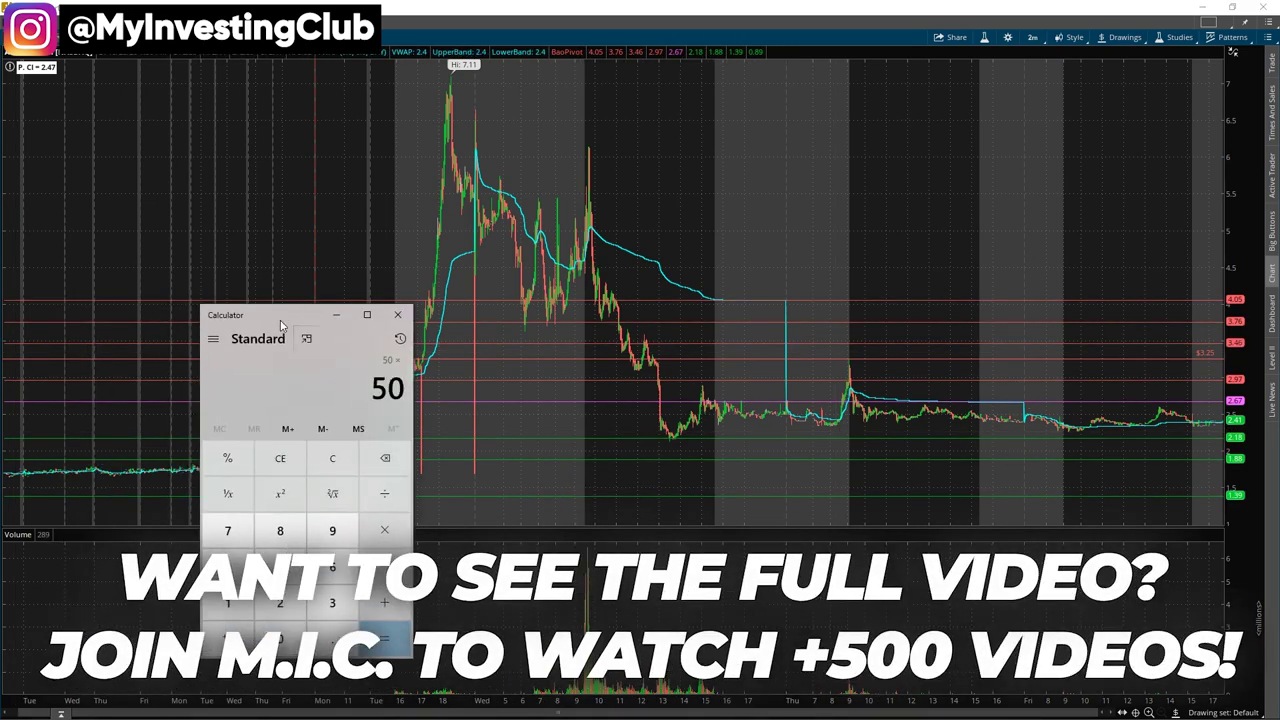
pyautogui.click(334, 459)
pyautogui.write('.5')
pyautogui.press('*')
pyautogui.write('1000')
pyautogui.press('Return')
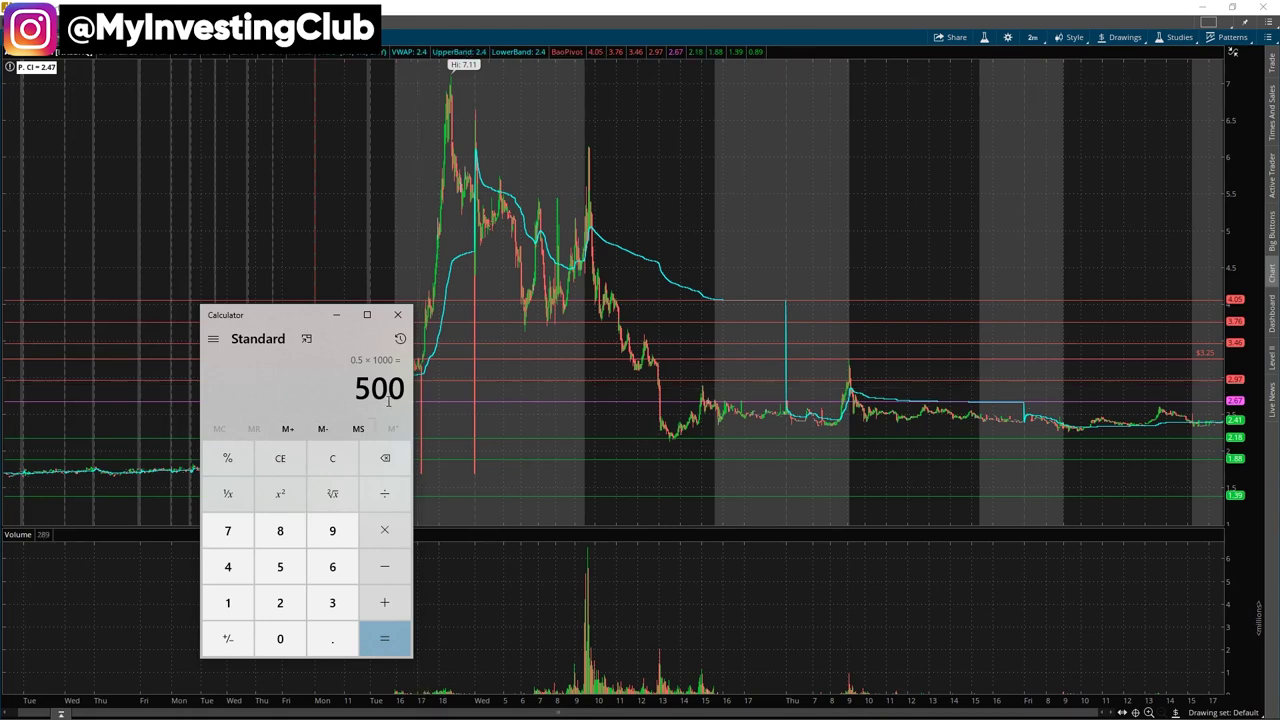
# Clear the result, compute 0.1 × 1000 = 100, and bring the thinkorswim chart back
pyautogui.click(339, 458)
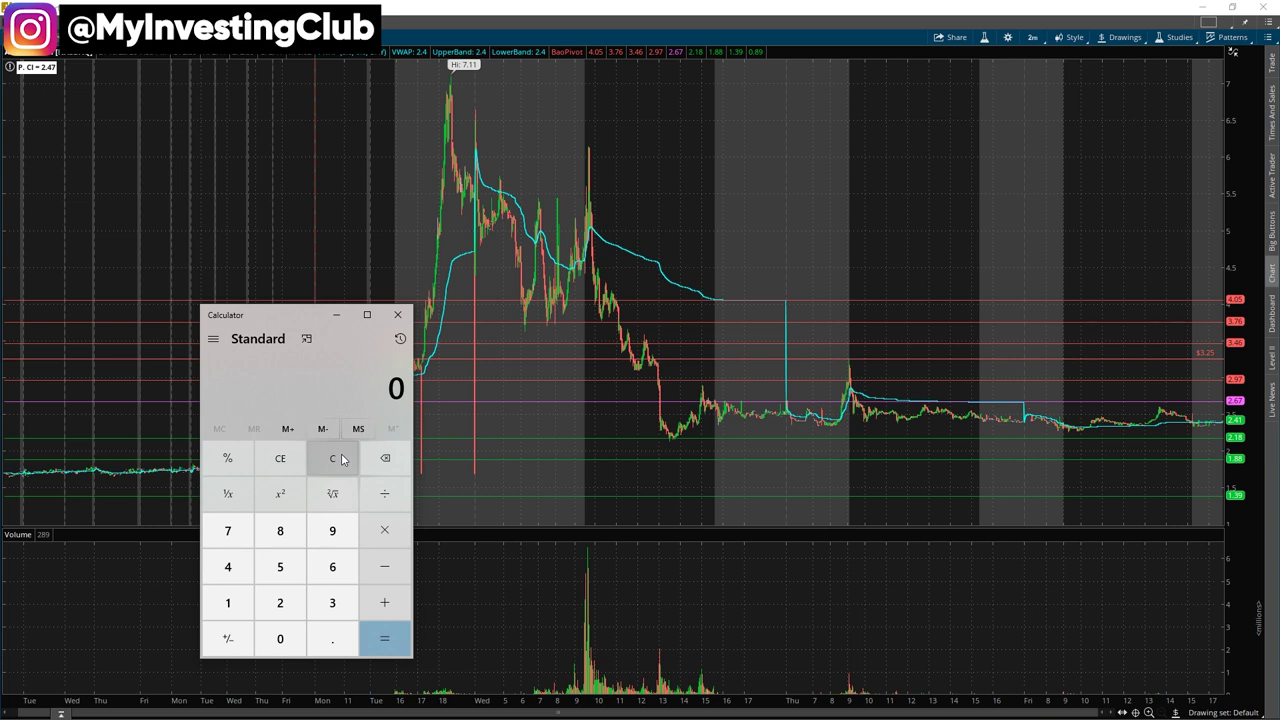
pyautogui.write('.1 × 1000')
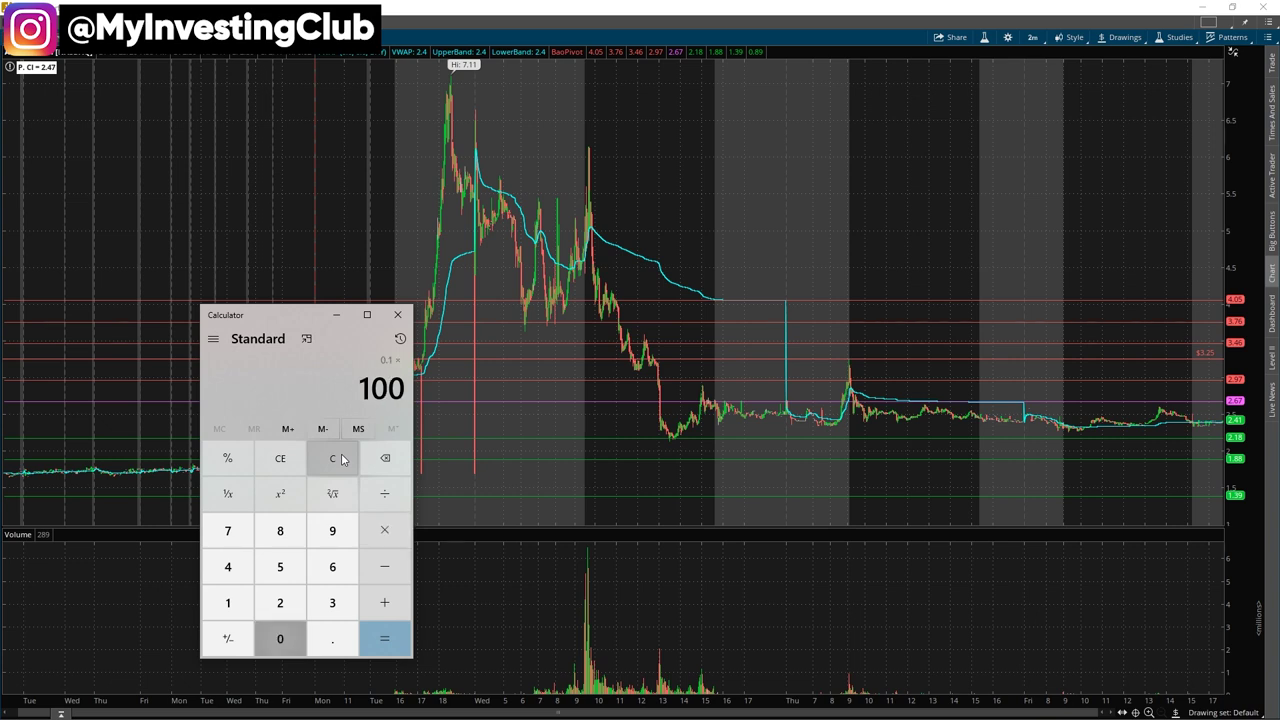
pyautogui.press('Return')
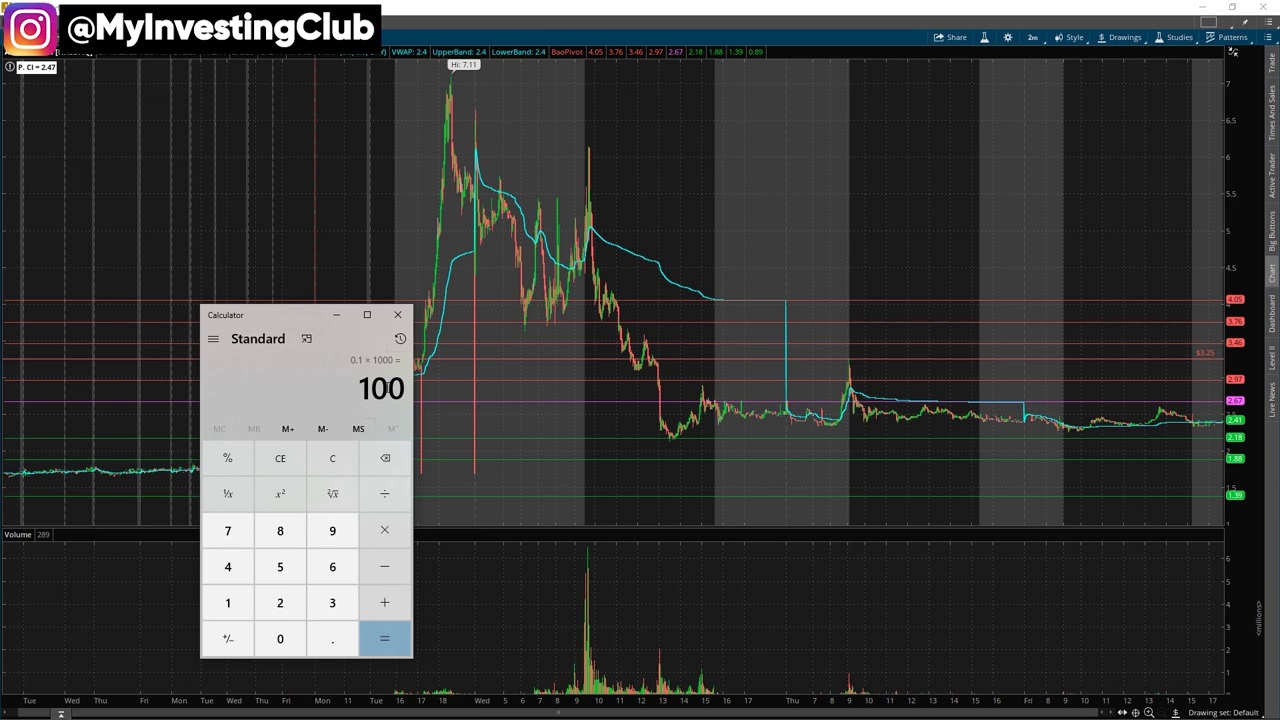
pyautogui.click(440, 370)
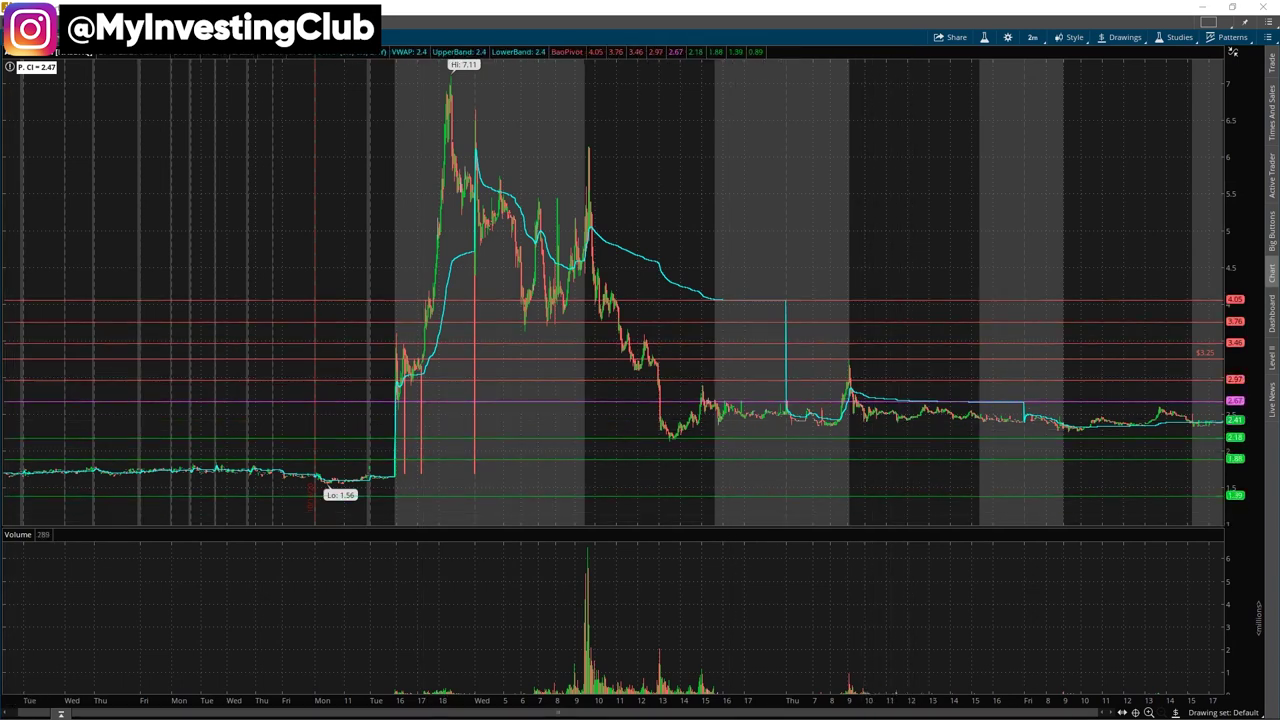
# Move Calculator up and left over the chart, enter 100, then clear it
pyautogui.moveTo(531, 346); pyautogui.dragTo(360, 258)
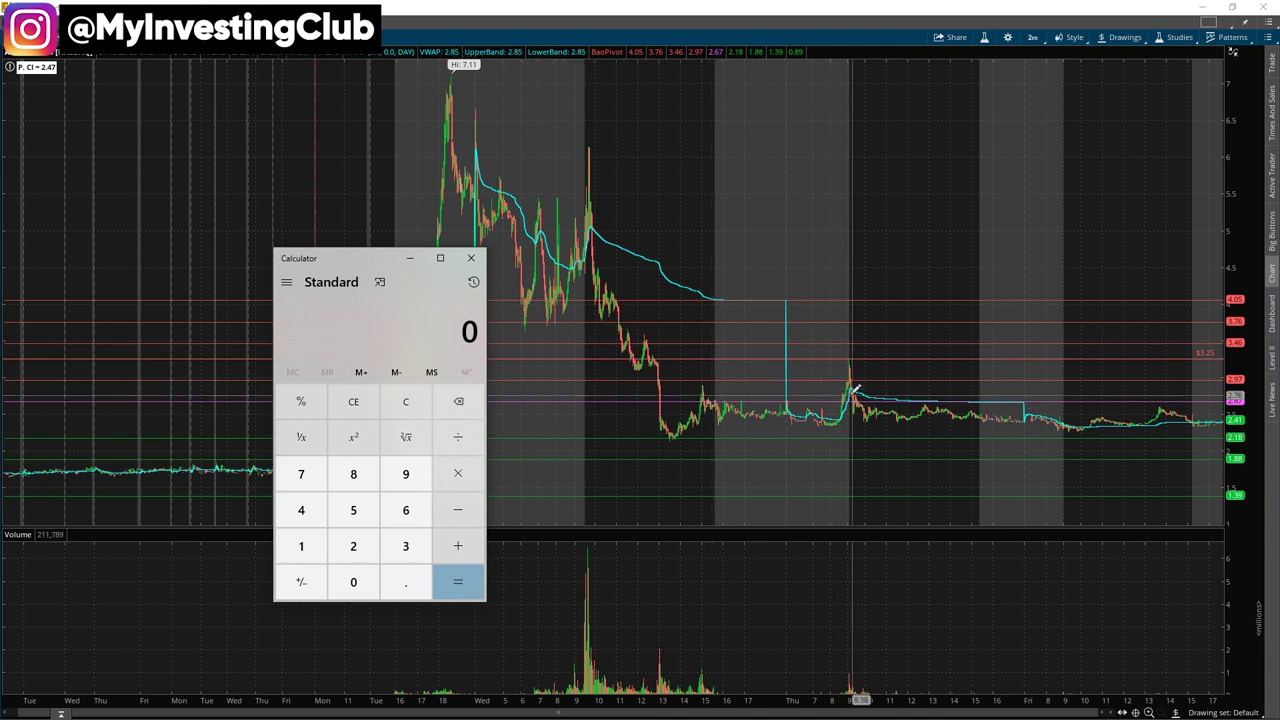
pyautogui.click(303, 552)
pyautogui.doubleClick(353, 586)
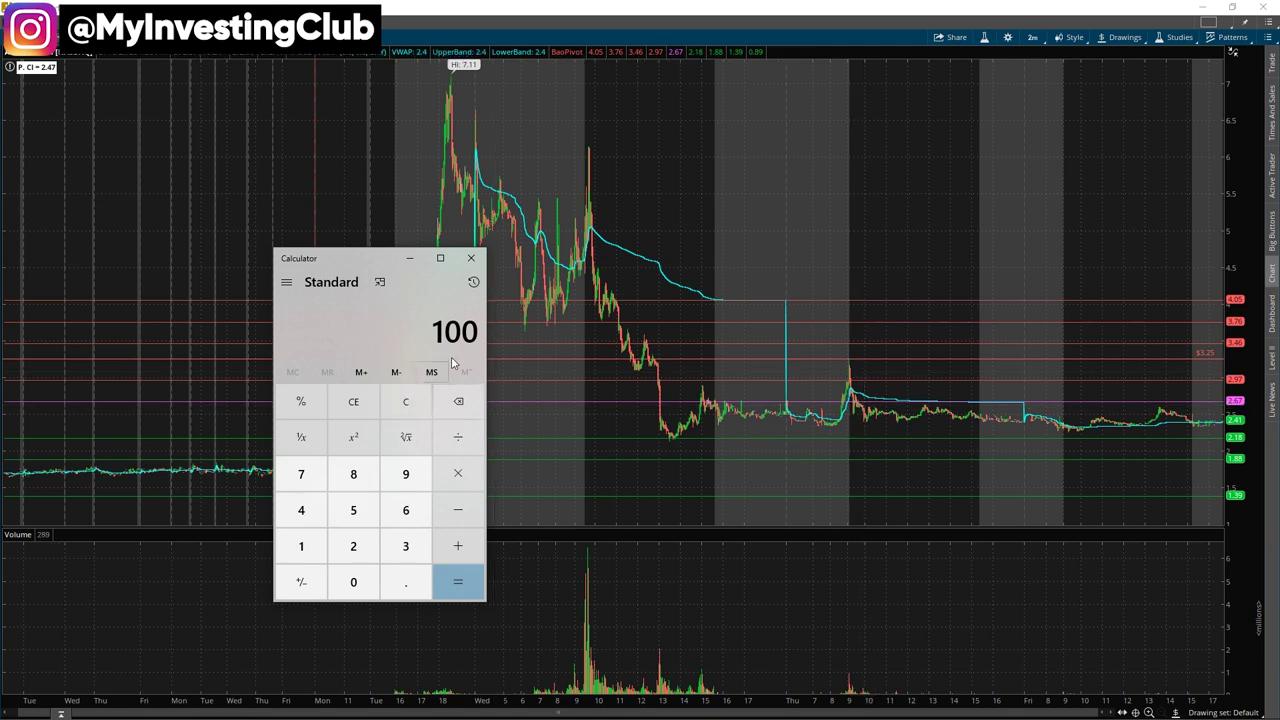
pyautogui.click(407, 406)
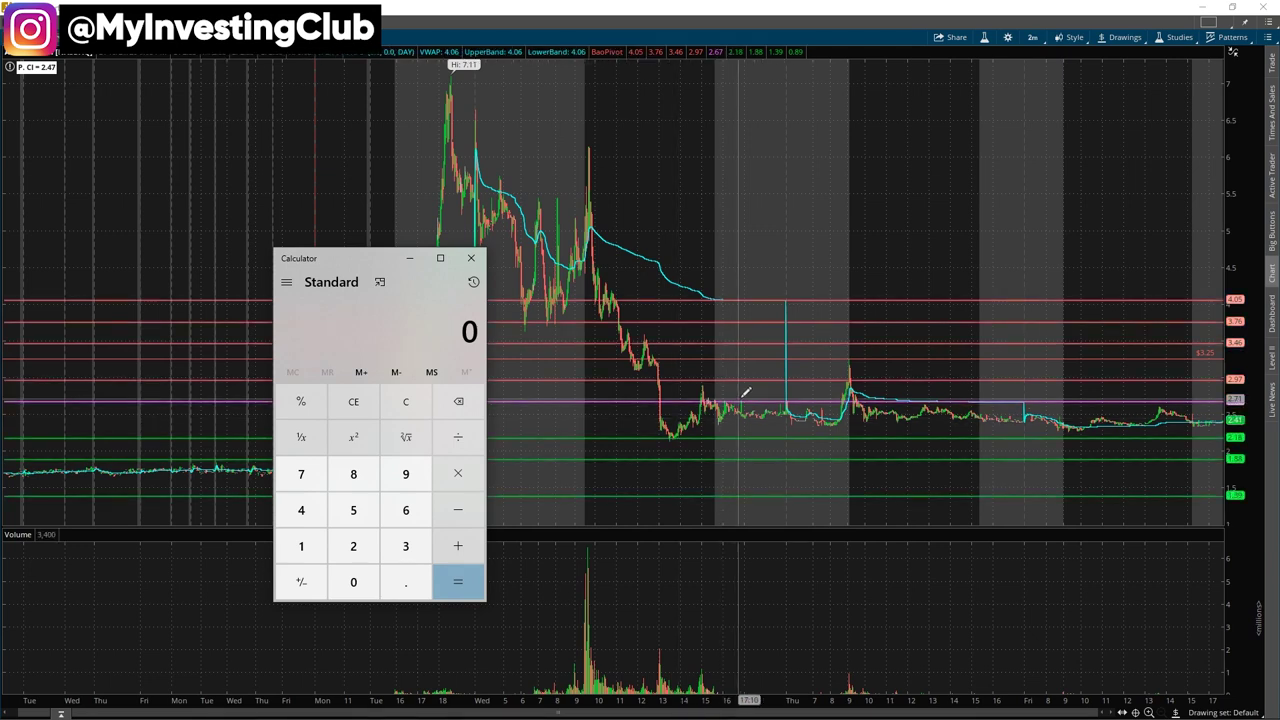
# Enter 5, then 2, clearing each, and finish with 5 on the display
pyautogui.click(355, 513)
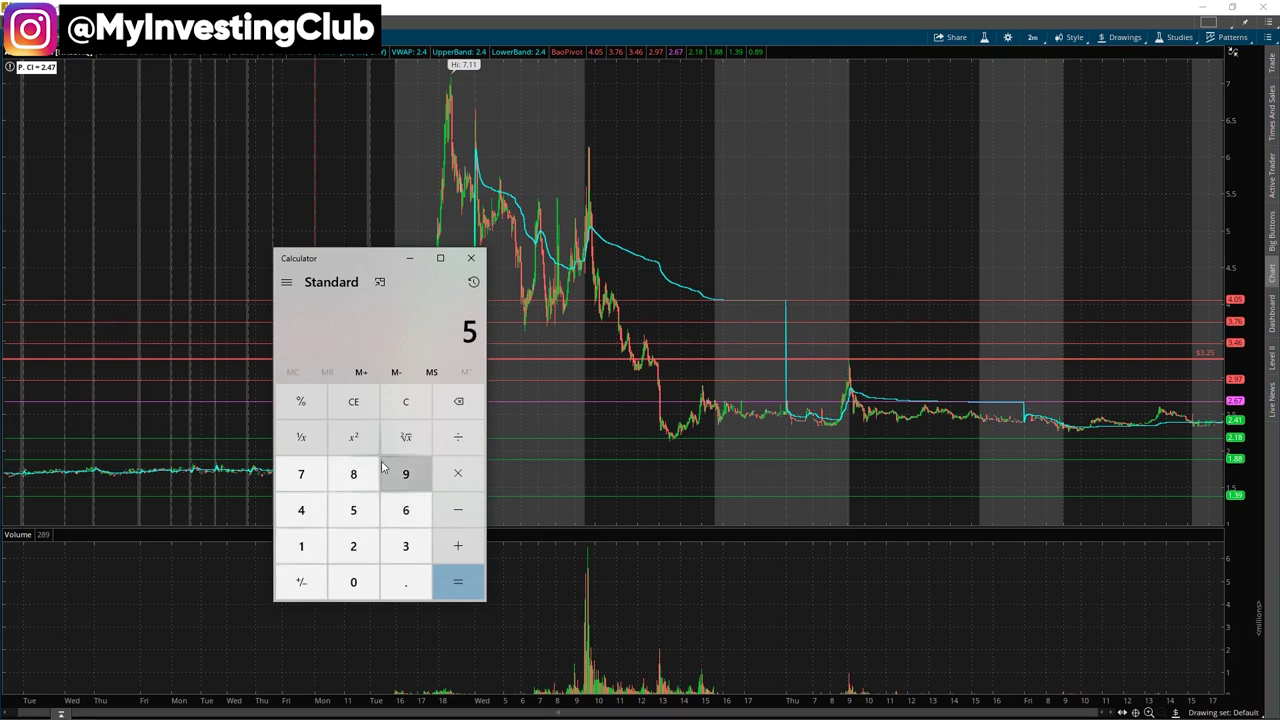
pyautogui.click(406, 404)
pyautogui.click(353, 548)
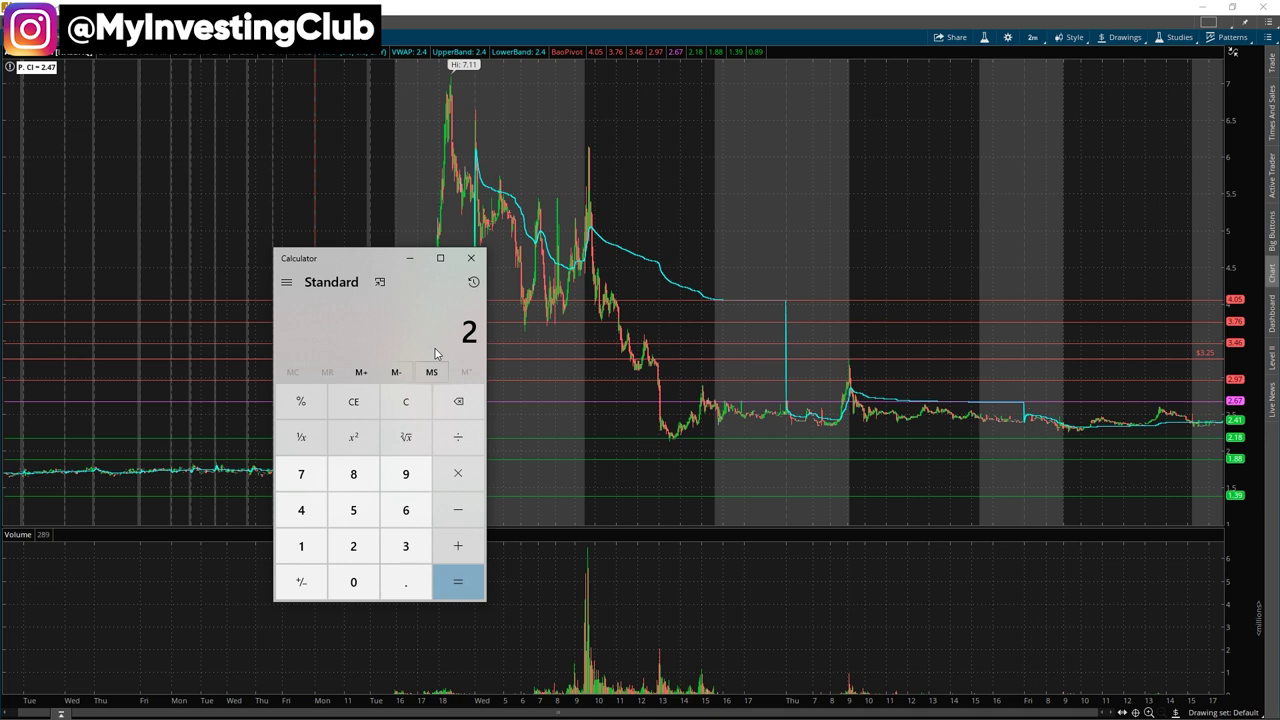
pyautogui.click(406, 401)
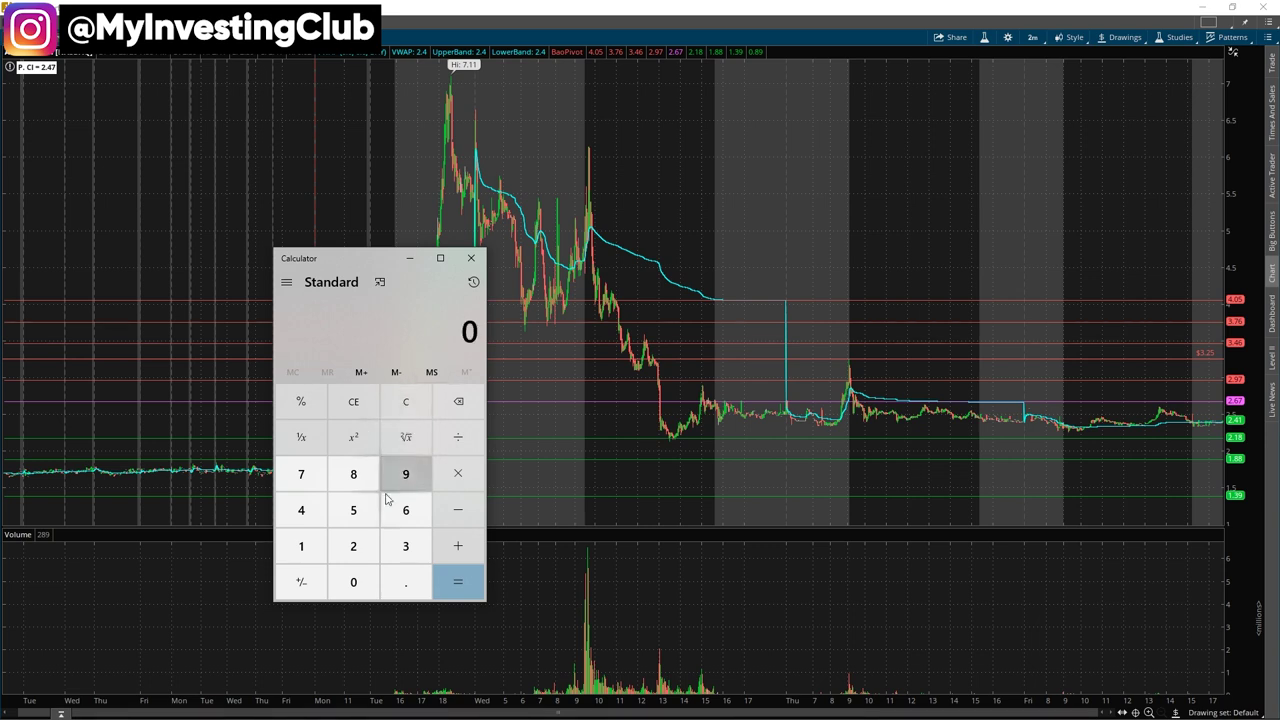
pyautogui.click(365, 511)
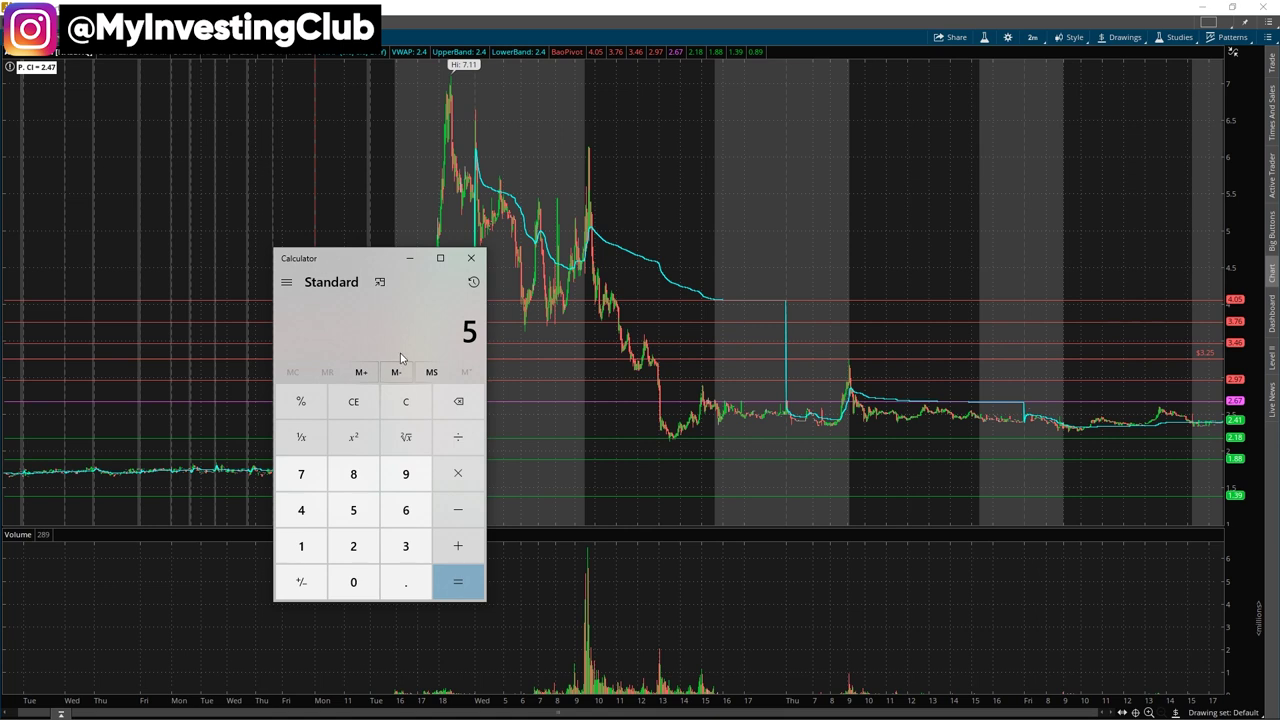
# Minimize and restore Calculator, enter 10 twice with clears, ending with the display at 0
pyautogui.click(471, 258)
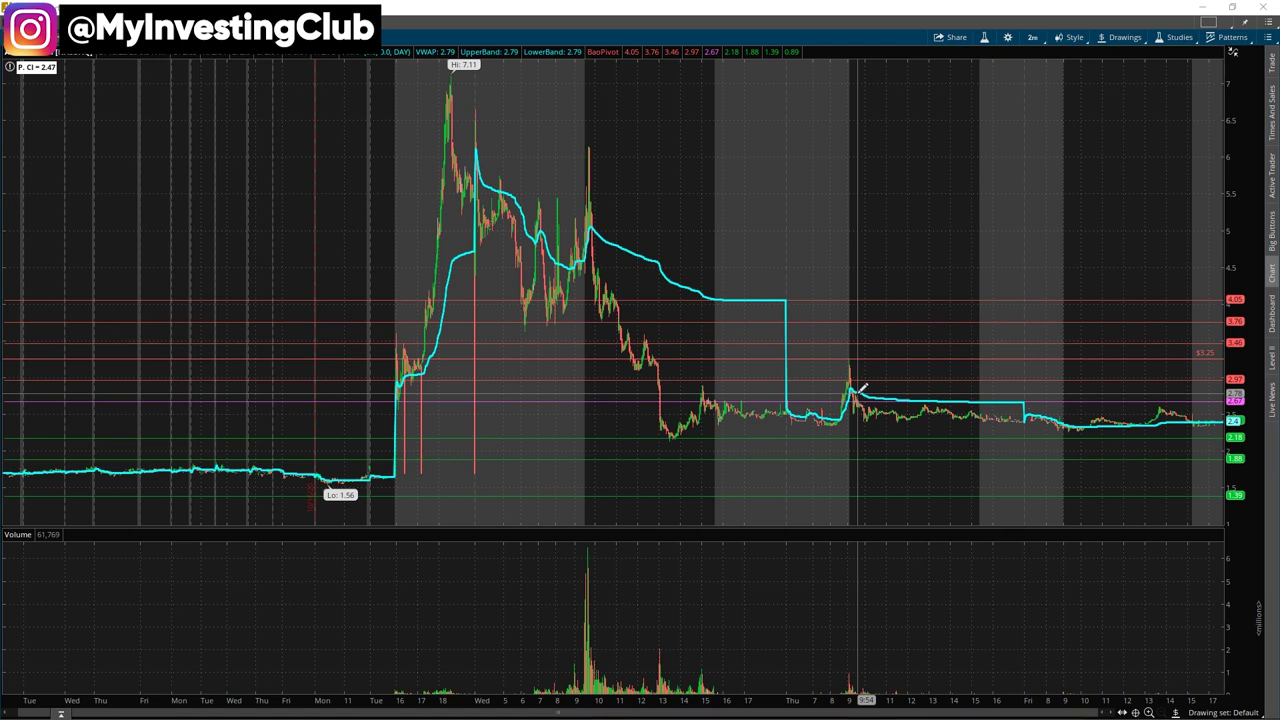
pyautogui.hotkey('alt', 'Tab')
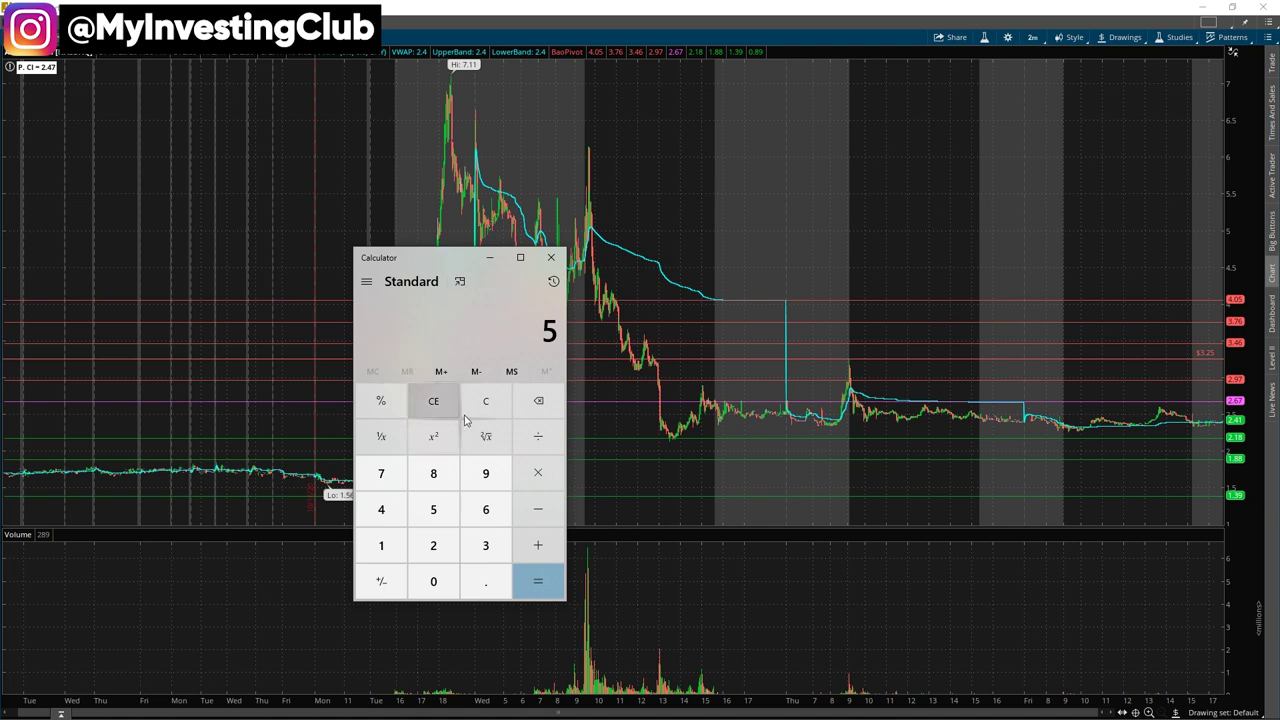
pyautogui.write('10')
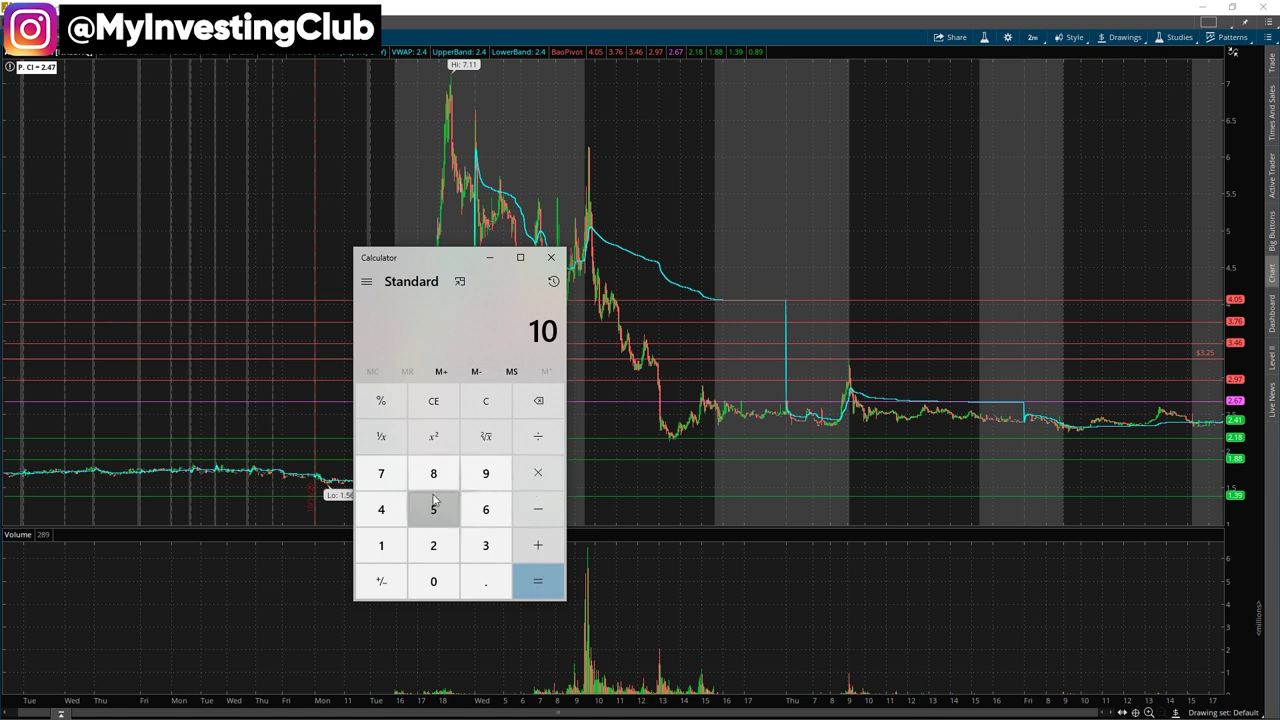
pyautogui.press('Escape')
pyautogui.click(381, 545)
pyautogui.click(433, 581)
pyautogui.click(486, 400)
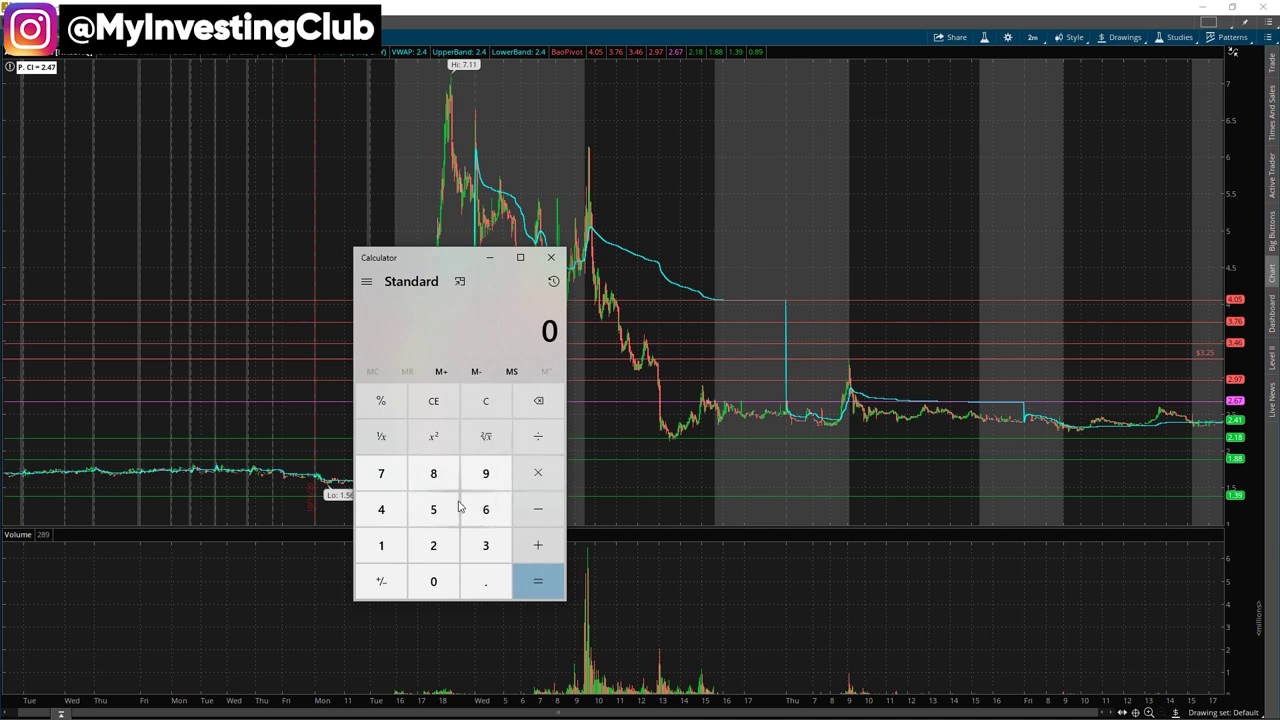
# Shift Calculator further left over the chart and enter 100 on its keypad
pyautogui.moveTo(455, 261); pyautogui.dragTo(247, 256)
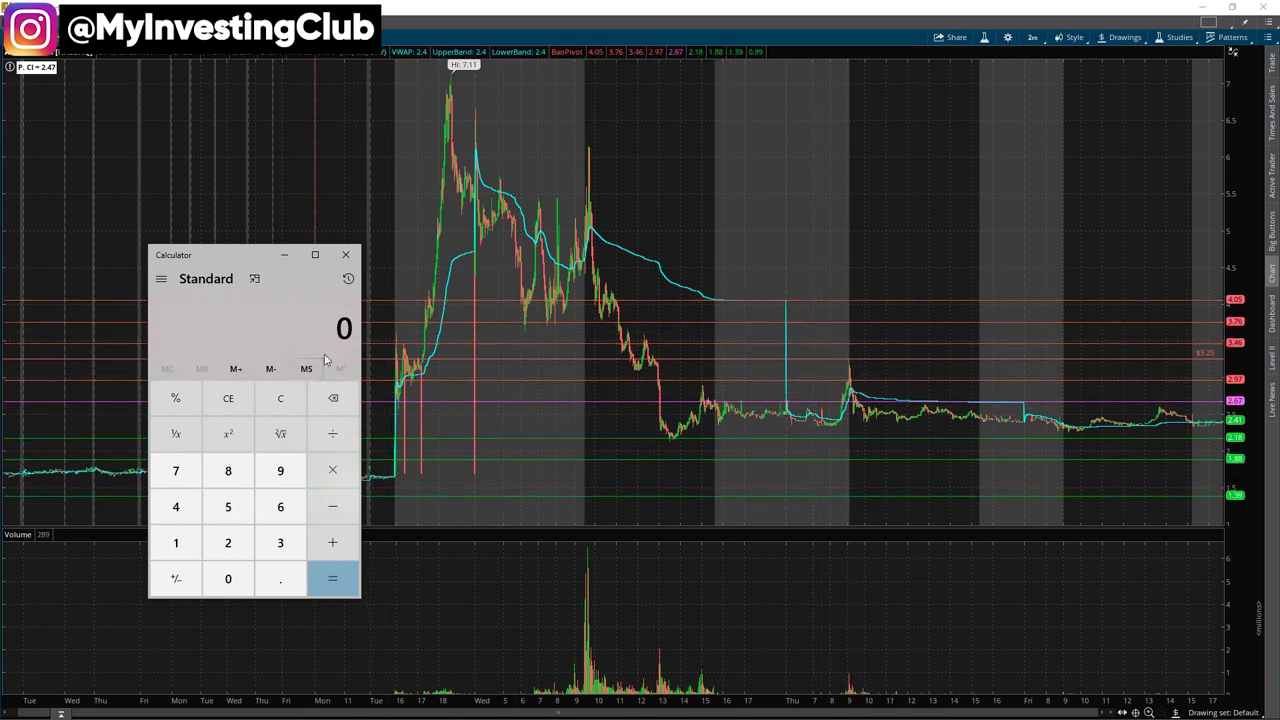
pyautogui.click(179, 545)
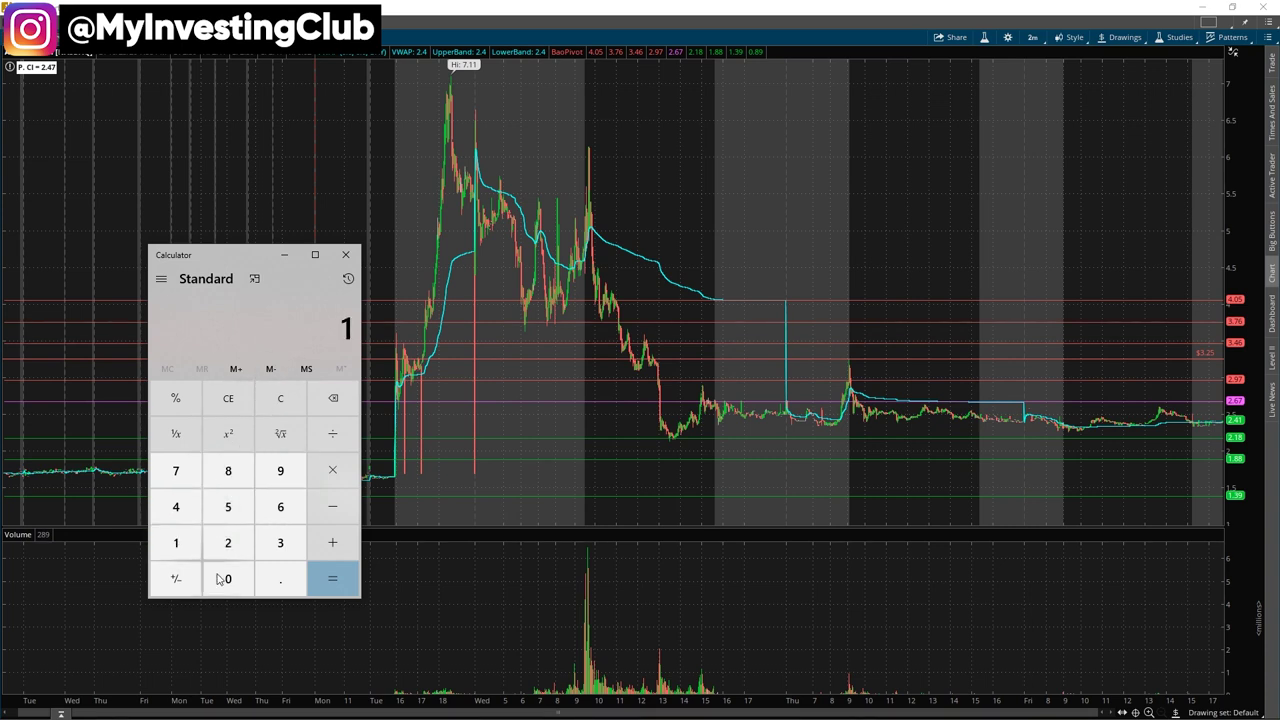
pyautogui.doubleClick(228, 578)
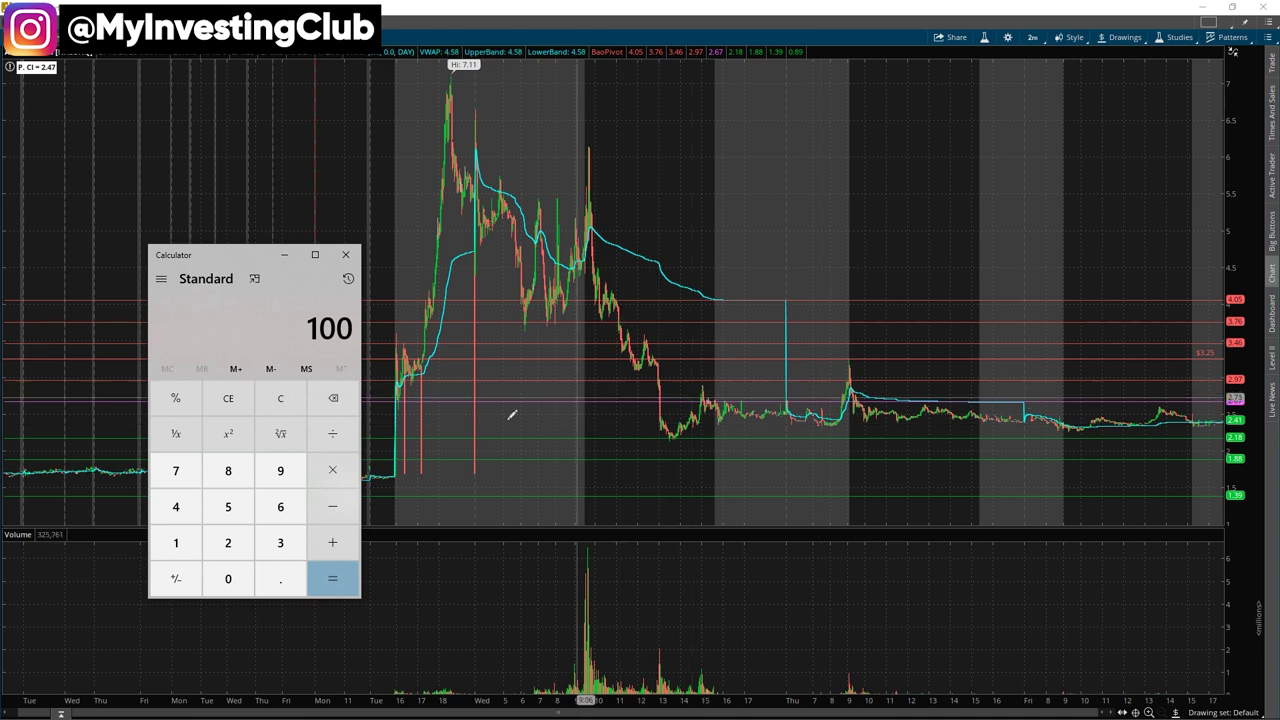